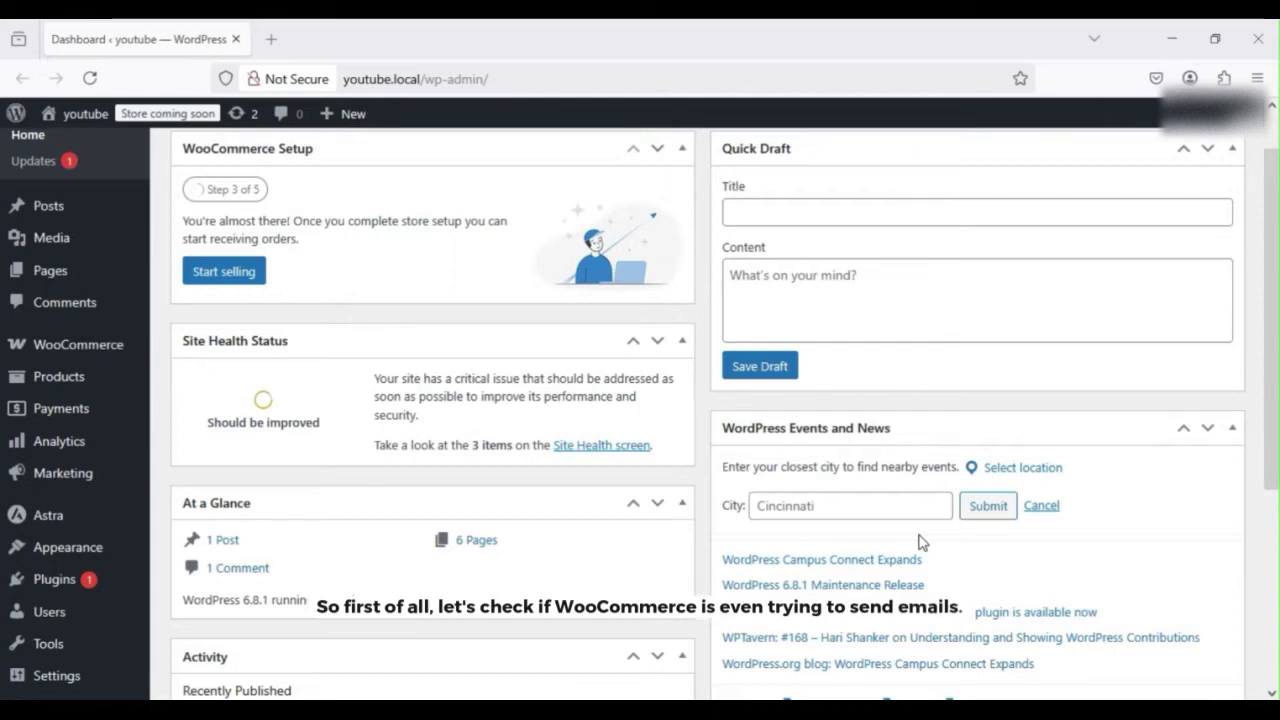
# - Open the WooCommerce settings in a new browser tab and display the store's email notification settings
pyautogui.moveTo(110, 355)
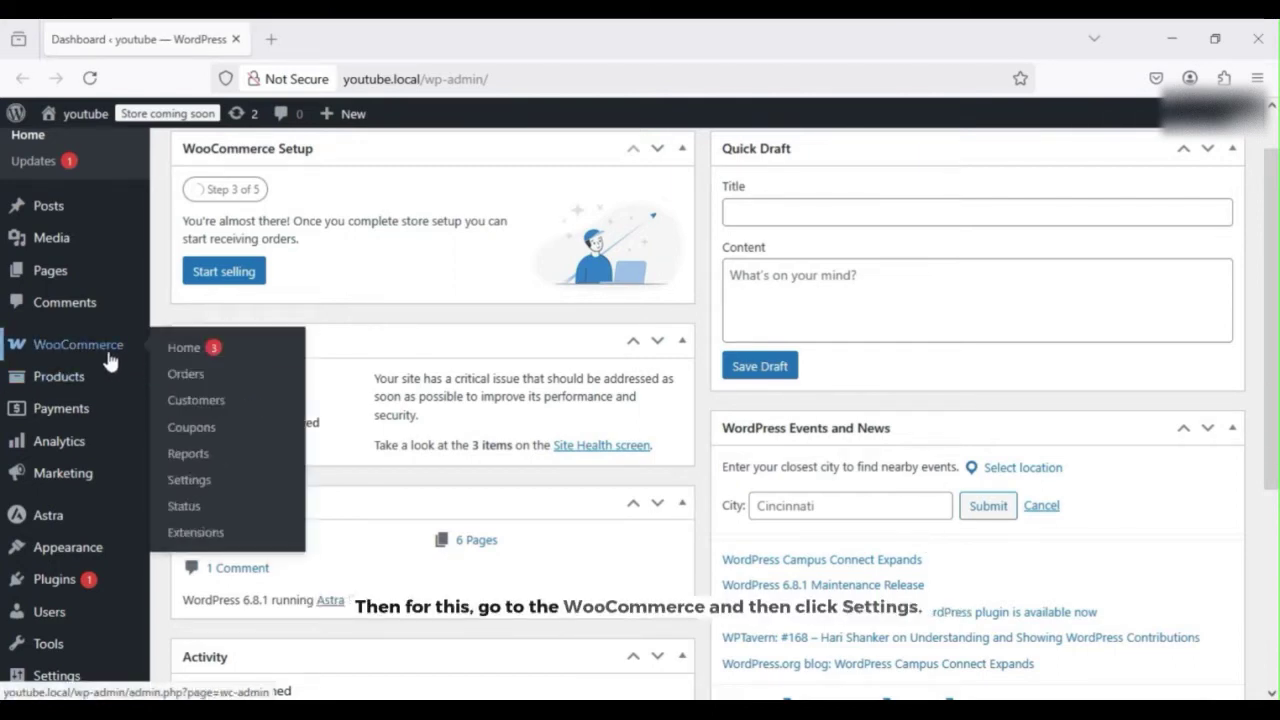
pyautogui.rightClick(203, 481)
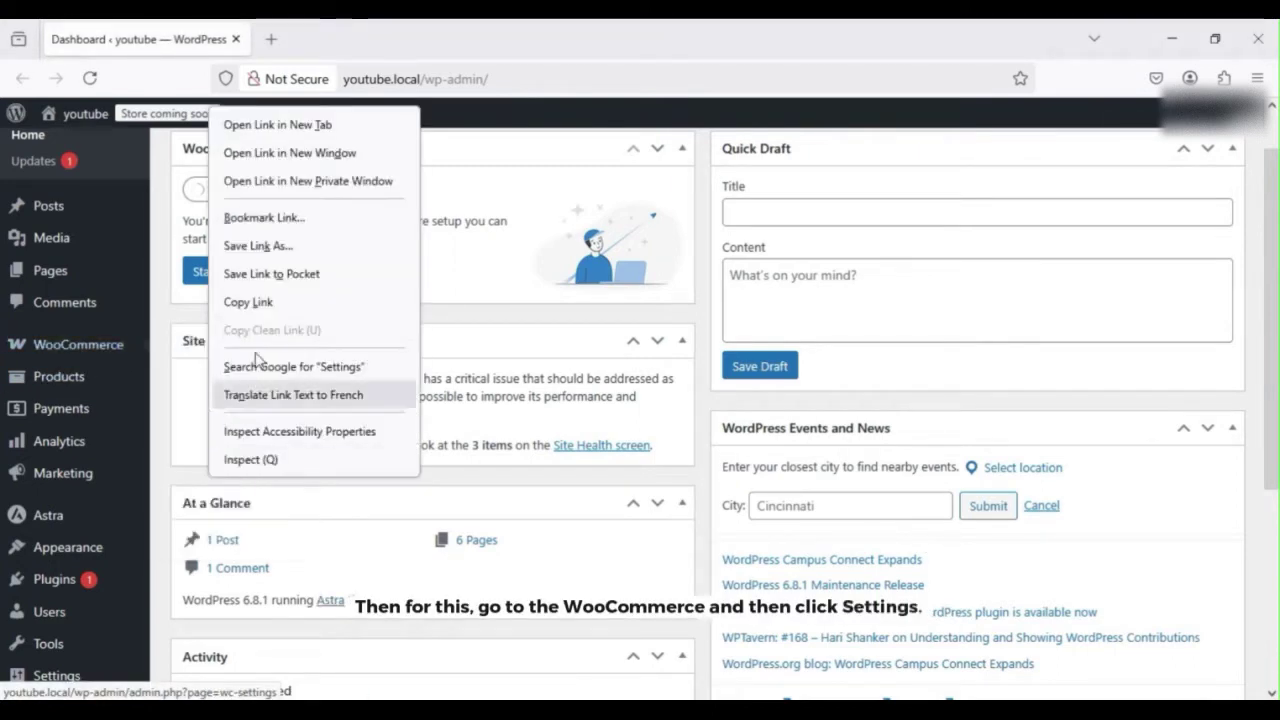
pyautogui.click(297, 125)
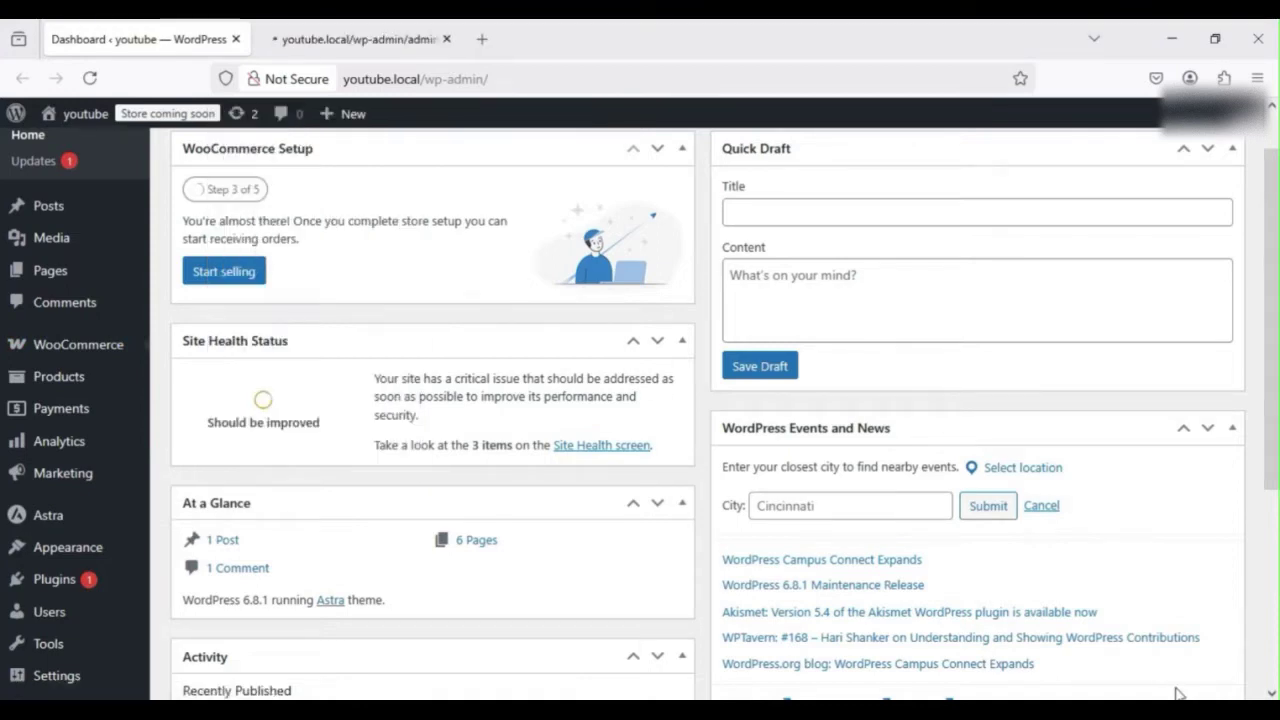
pyautogui.hotkey('ctrl', 'Tab')
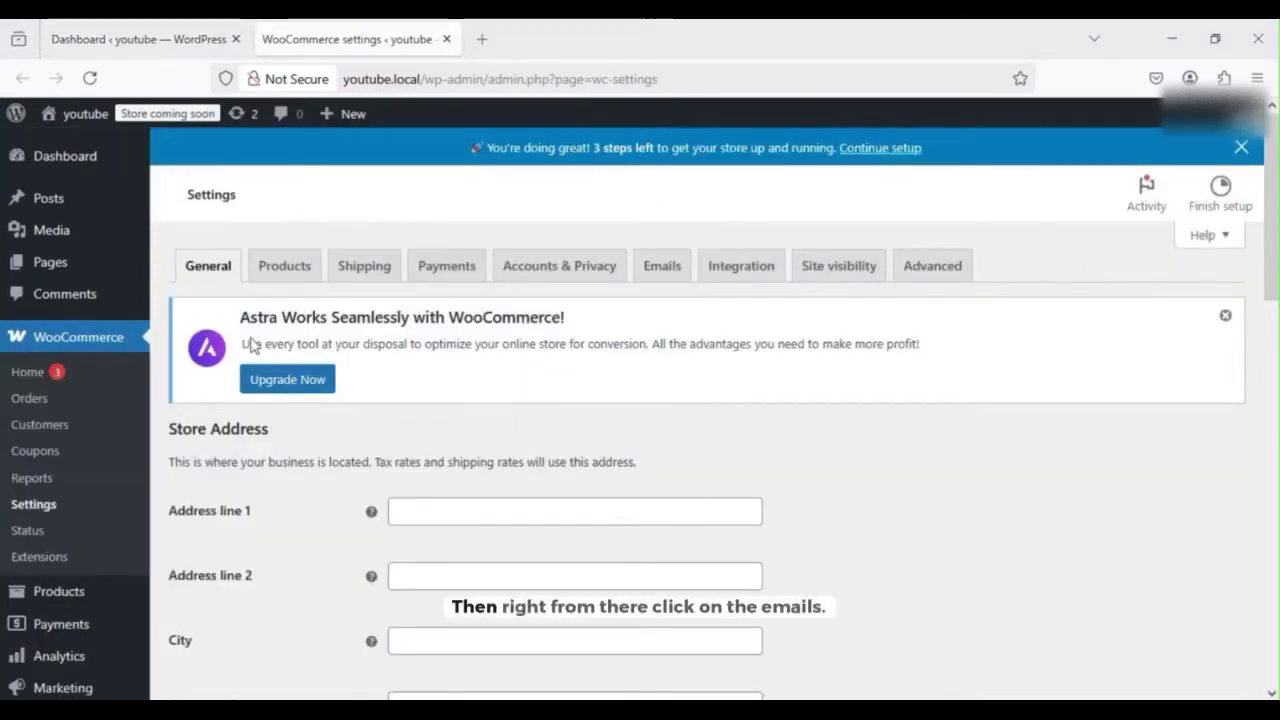
pyautogui.click(659, 266)
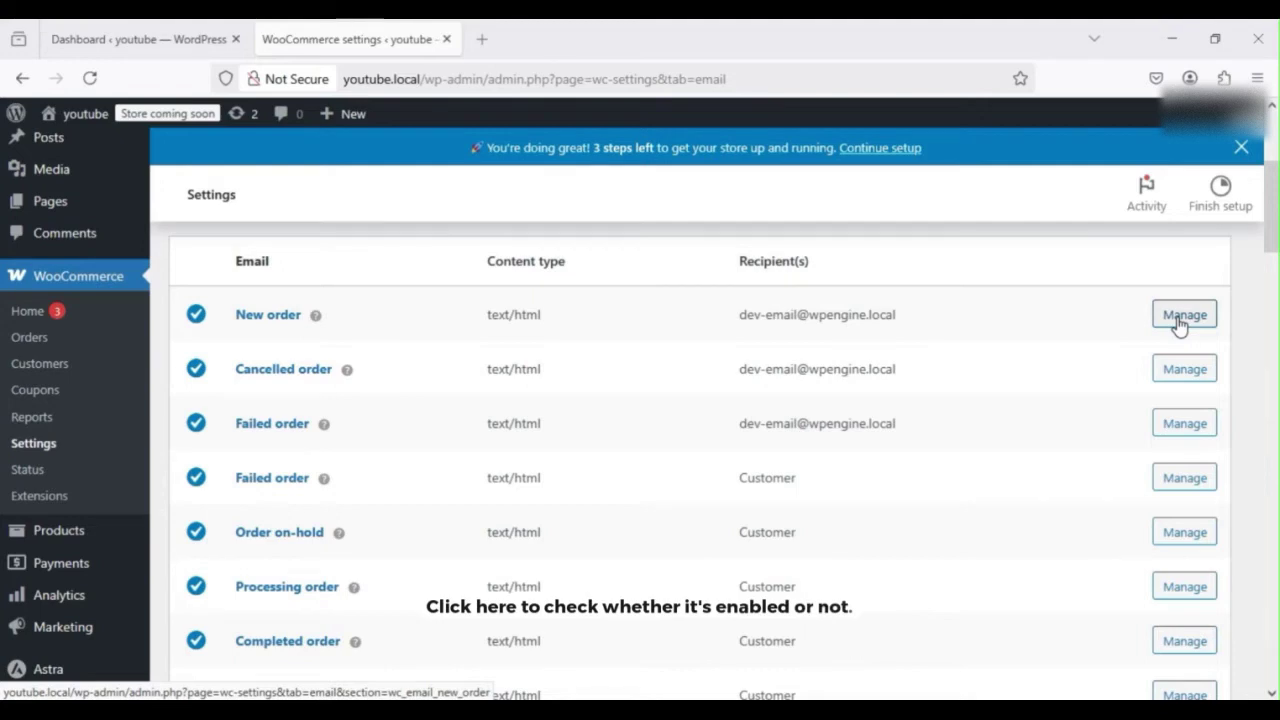
# - Open the New order email's settings in a new browser tab and check whether the notification is enabled
pyautogui.rightClick(1180, 318)
pyautogui.click(1063, 337)
pyautogui.hotkey('ctrl', 'Tab')
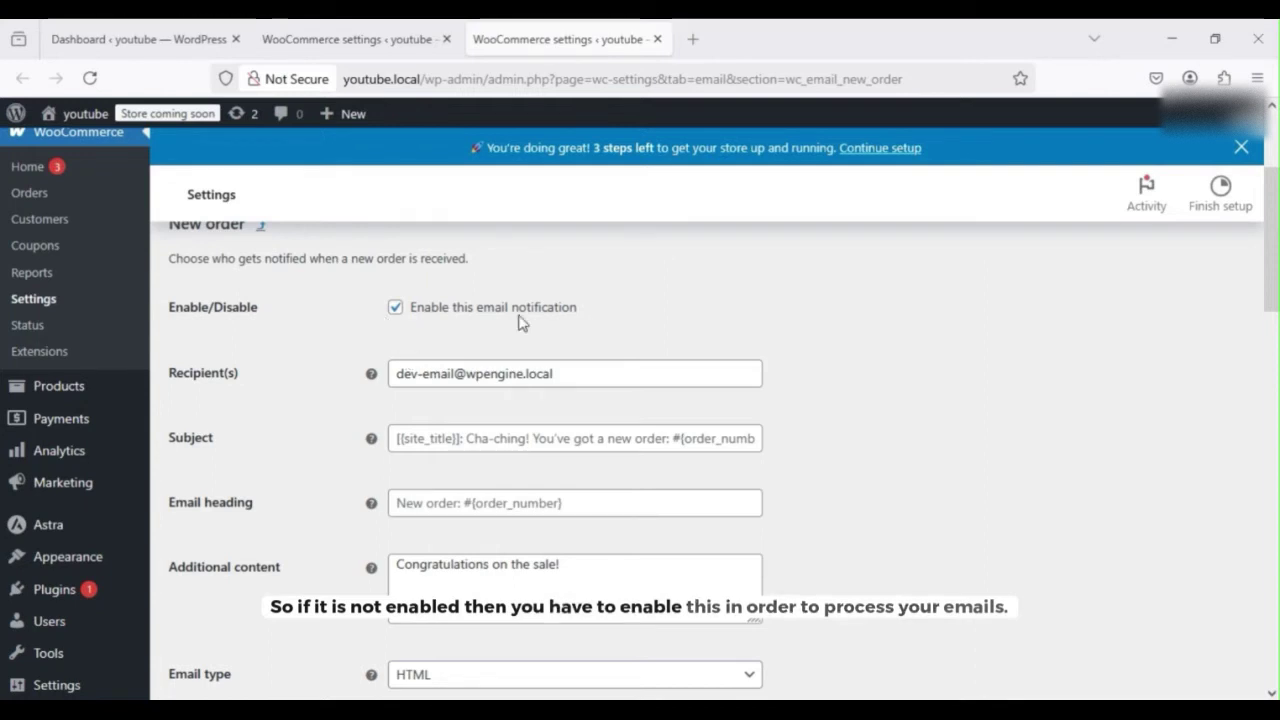
pyautogui.scroll(-5, 1276, 290)
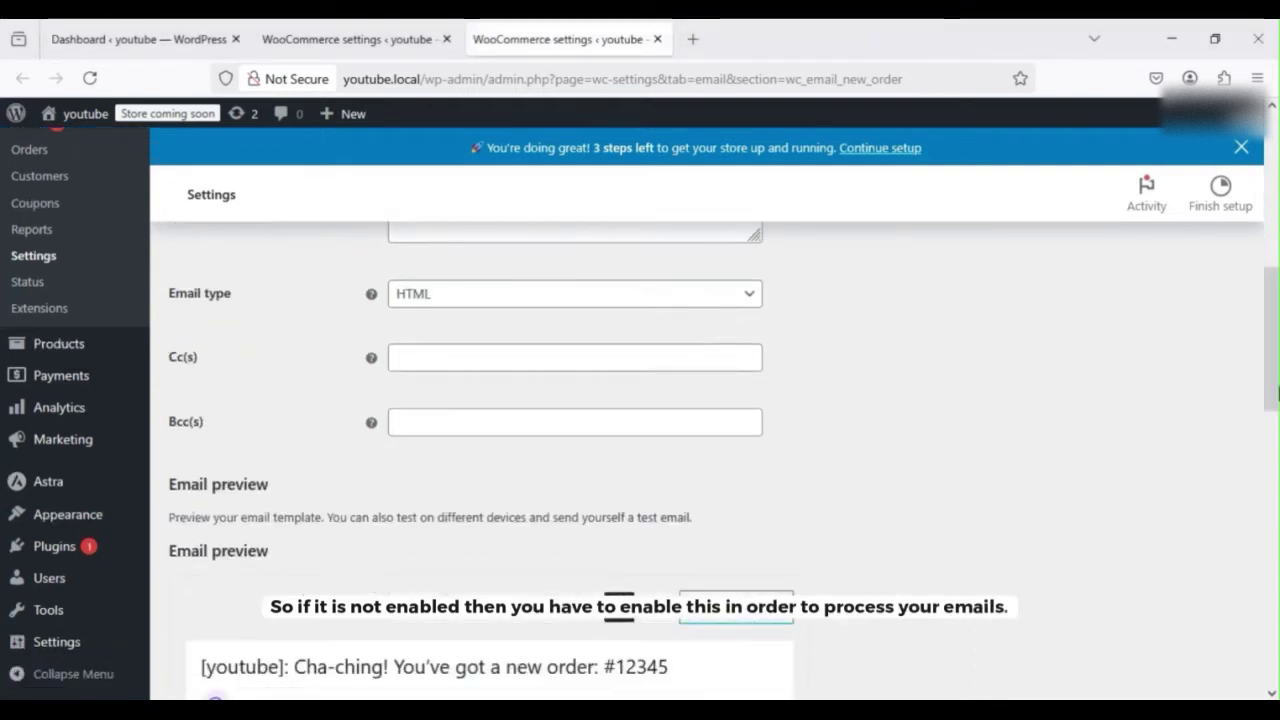
pyautogui.scroll(5, 1276, 290)
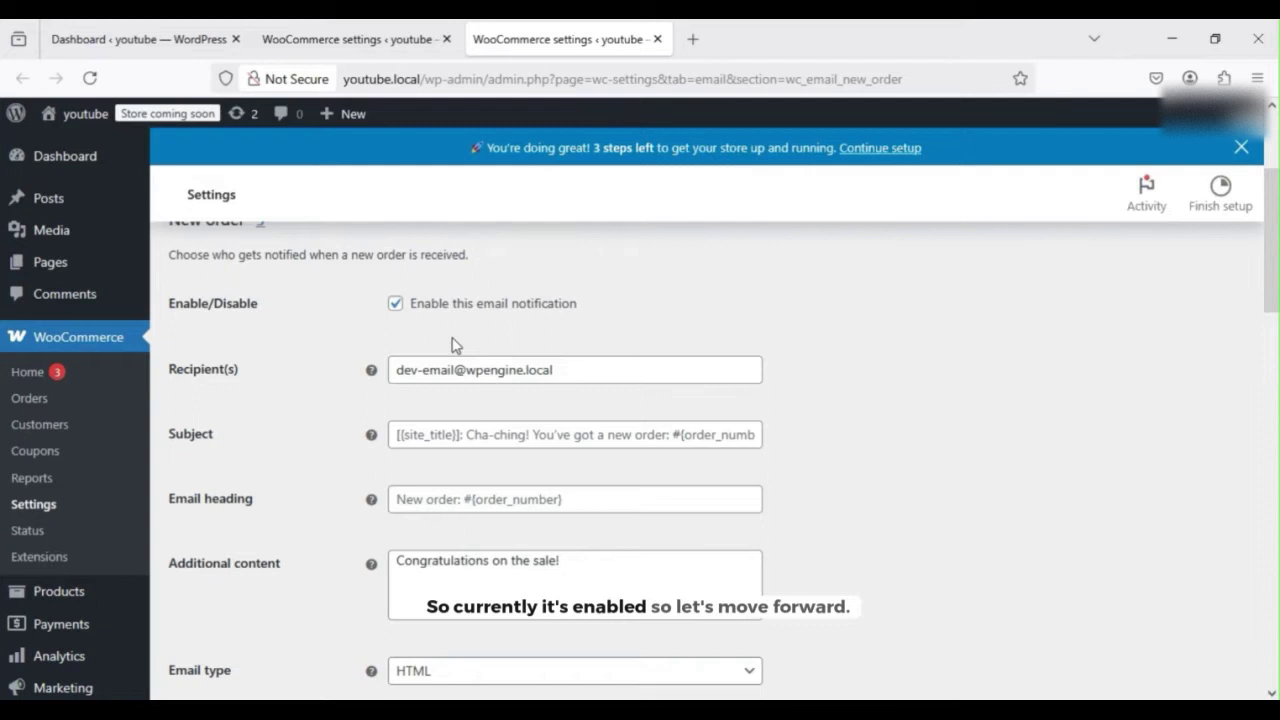
pyautogui.scroll(-3, 1082, 585)
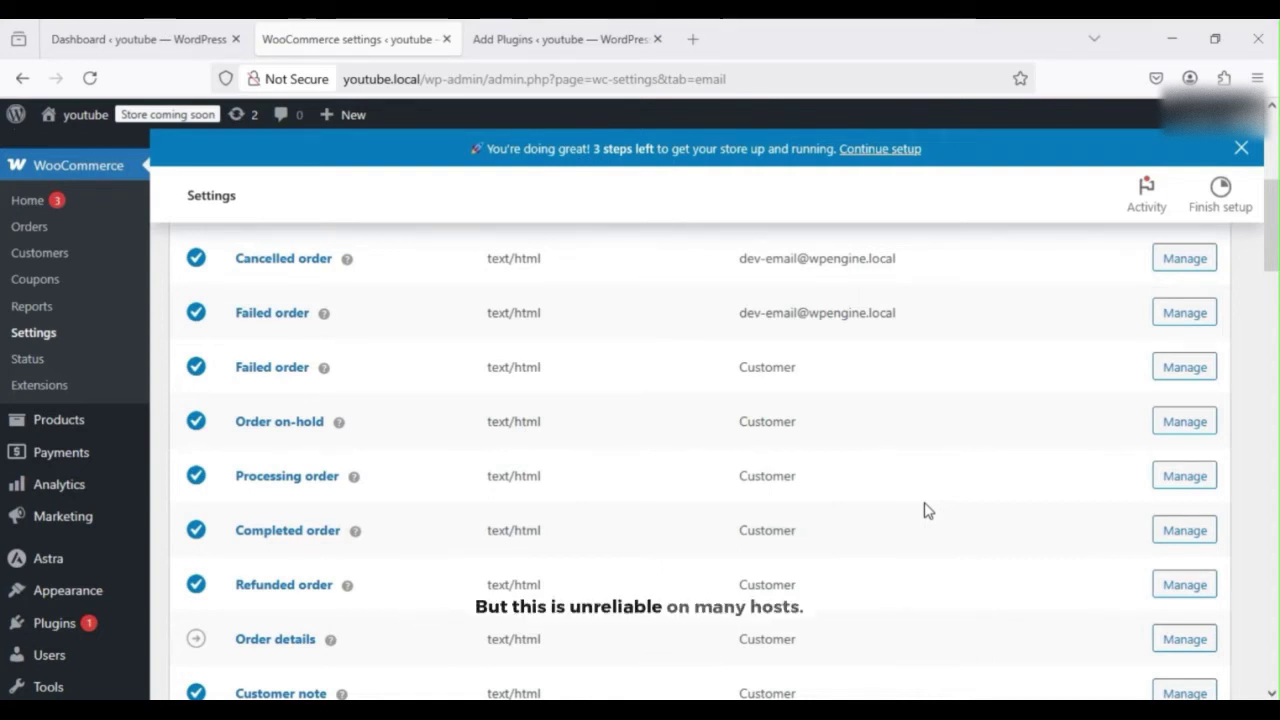
# - Search the plugin directory for "wp mail smtp", then install and activate WP Mail SMTP by WPForms
pyautogui.click(640, 38)
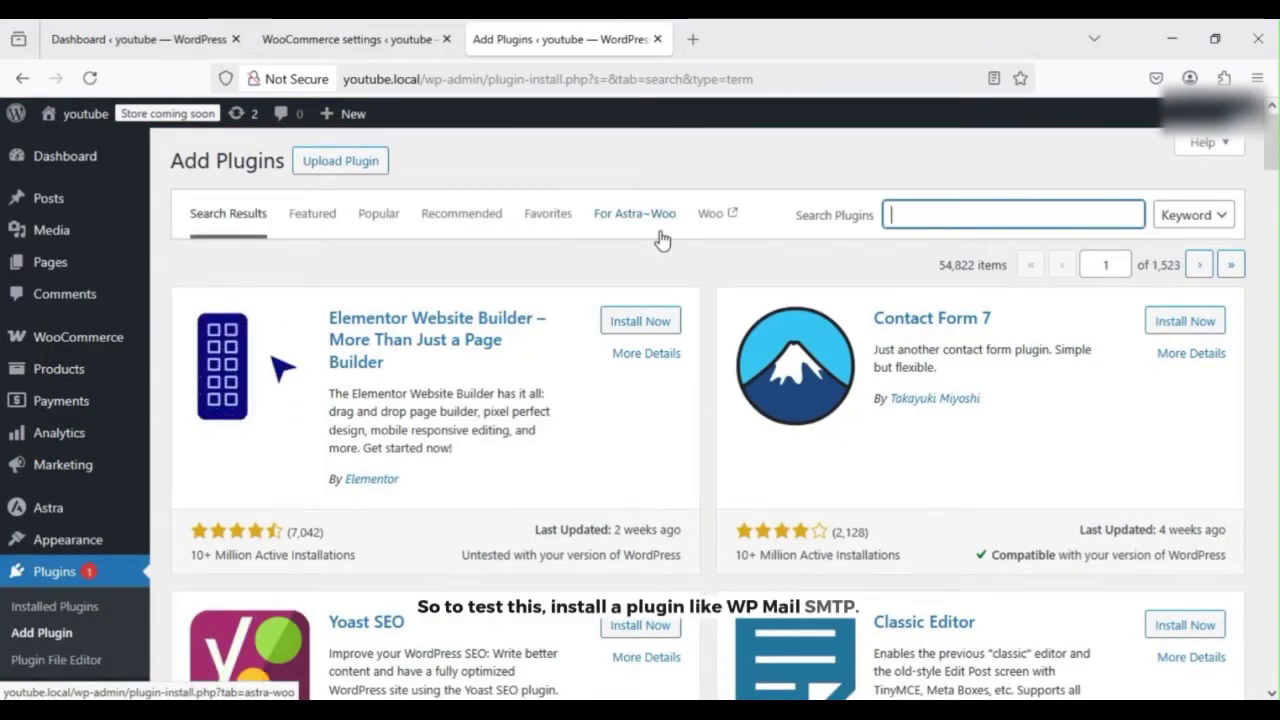
pyautogui.click(1024, 214)
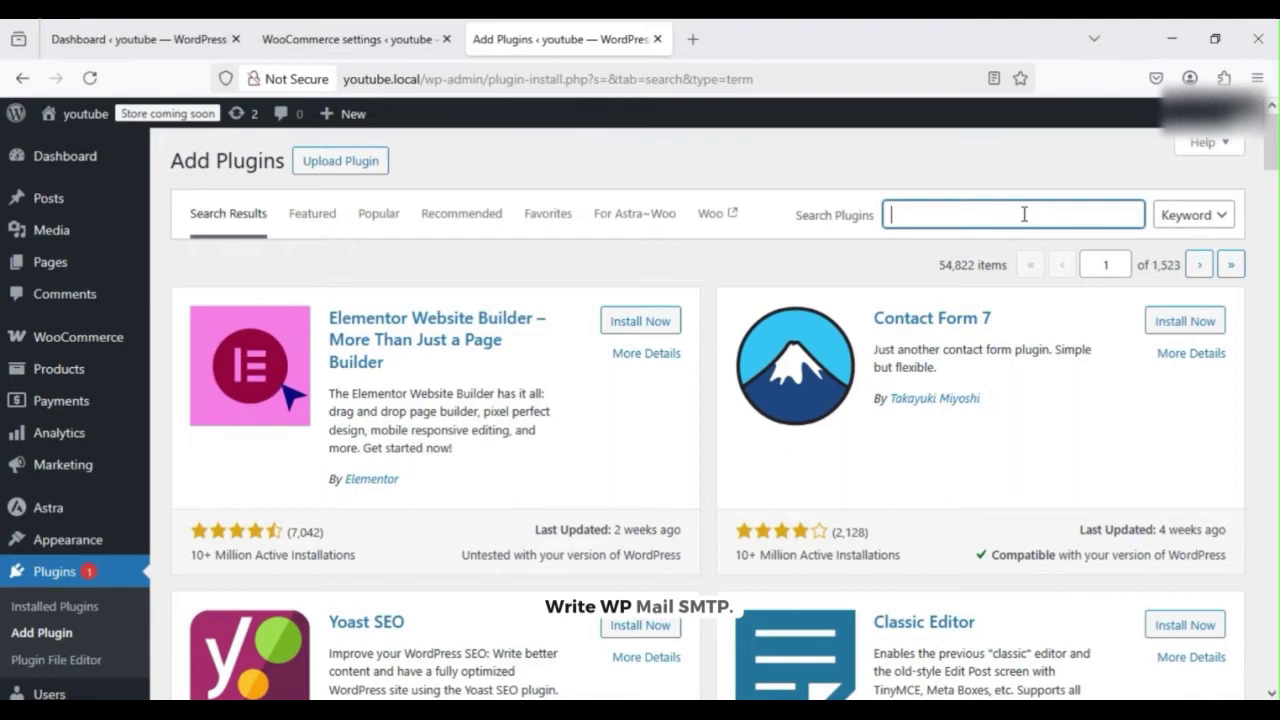
pyautogui.write('wp mail smtp')
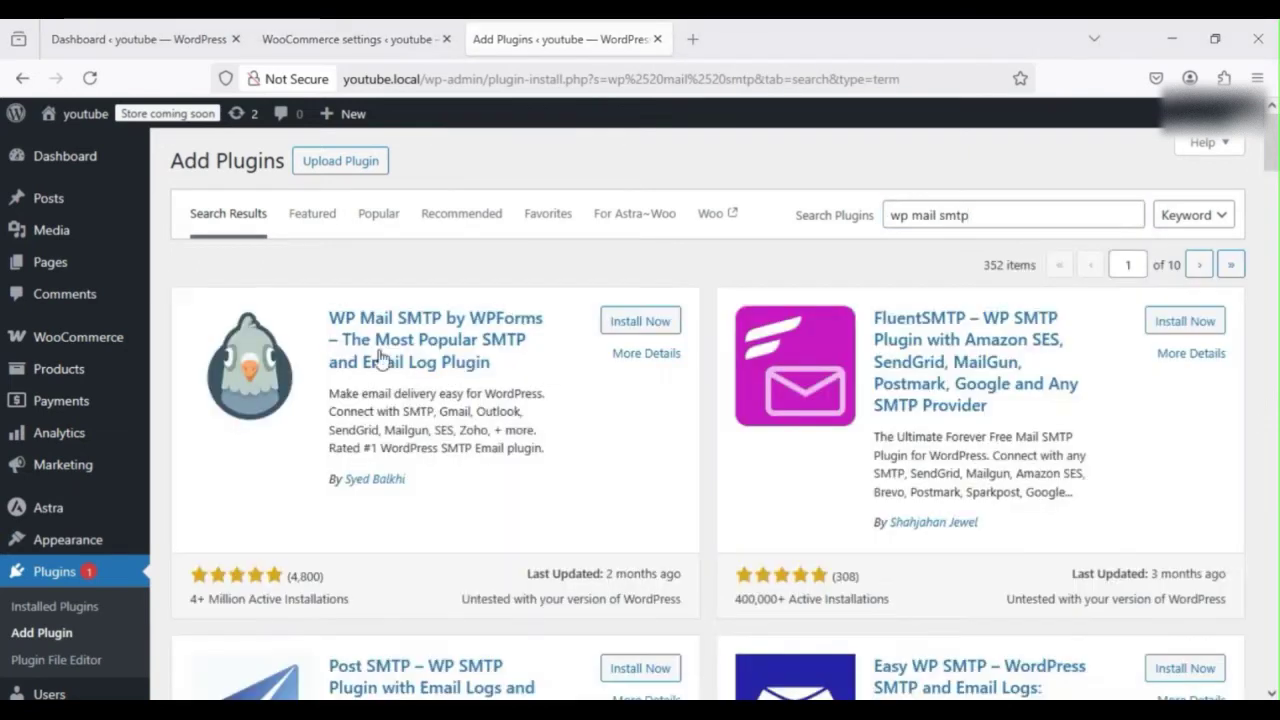
pyautogui.click(645, 321)
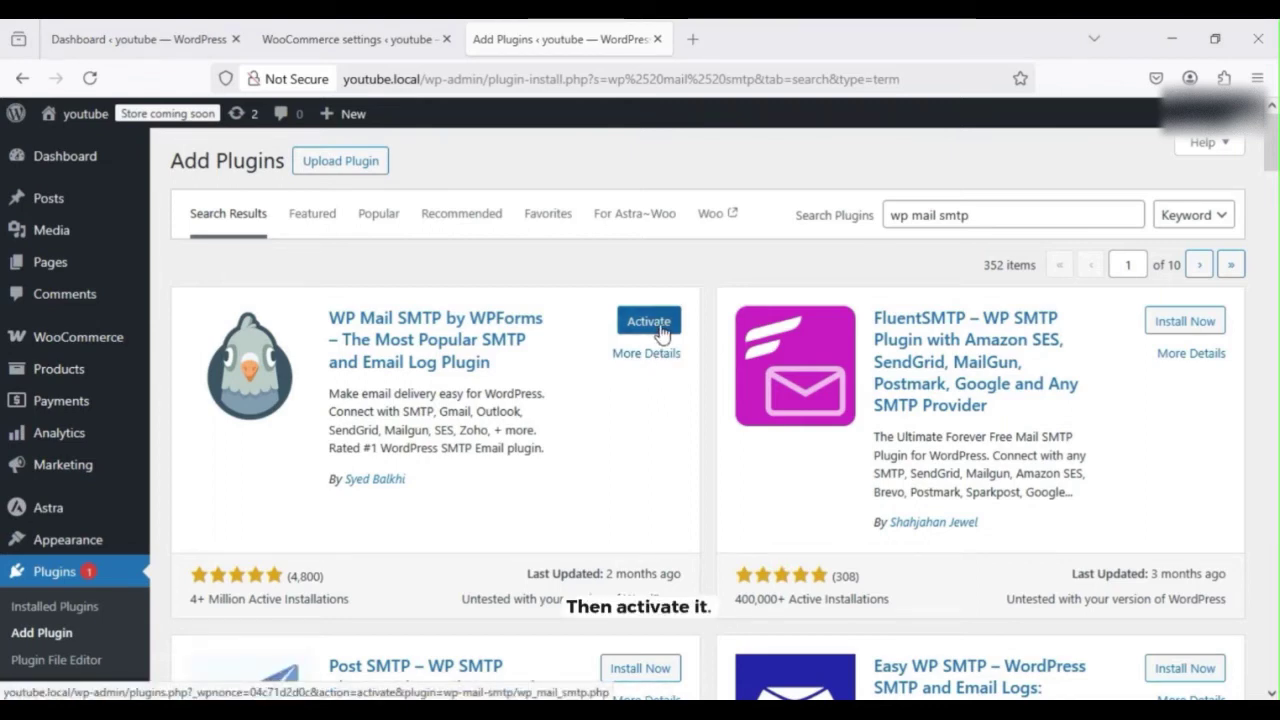
pyautogui.click(646, 320)
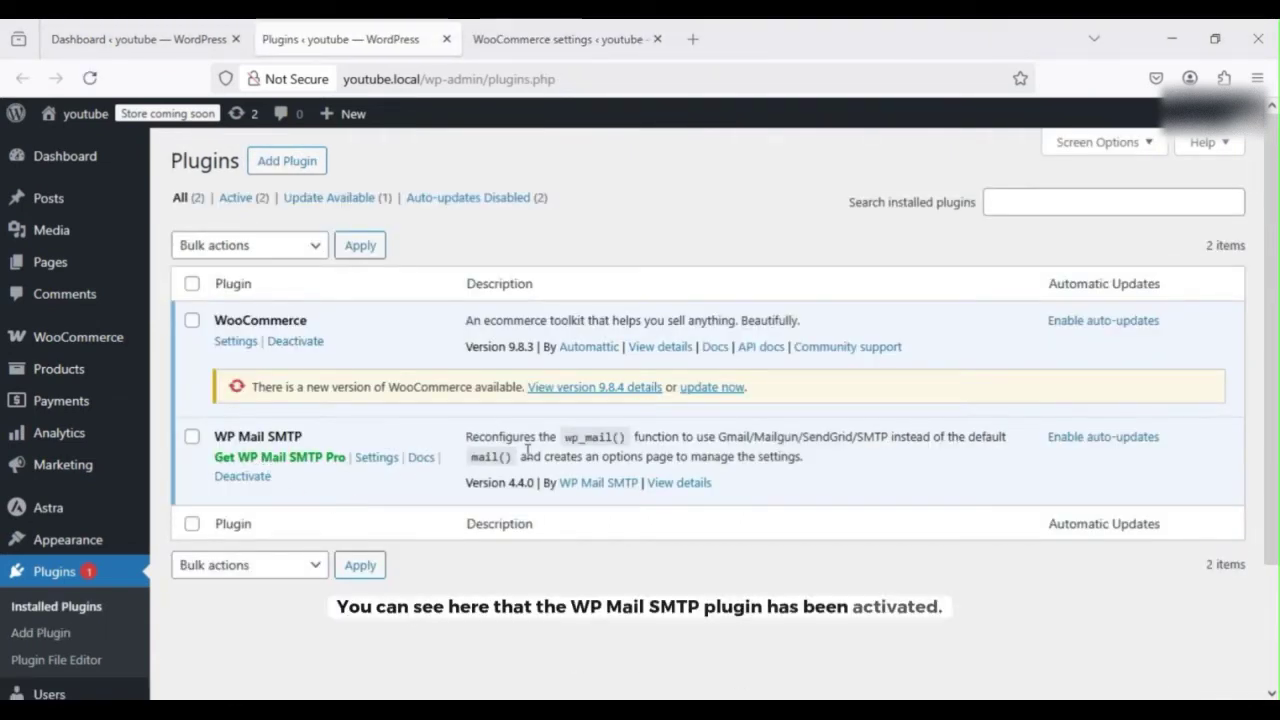
# - Open the WP Mail SMTP settings and its Tools page in new browser tabs to view the test email form
pyautogui.rightClick(385, 466)
pyautogui.click(415, 106)
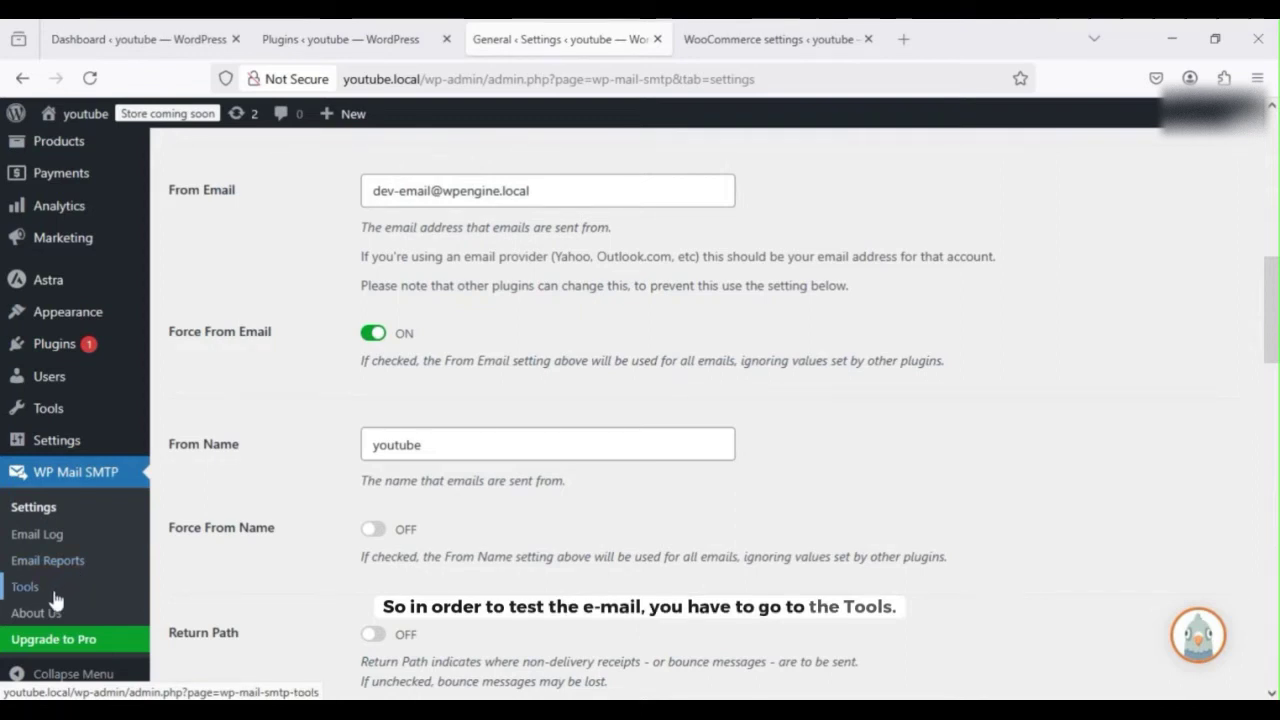
pyautogui.rightClick(55, 598)
pyautogui.click(130, 235)
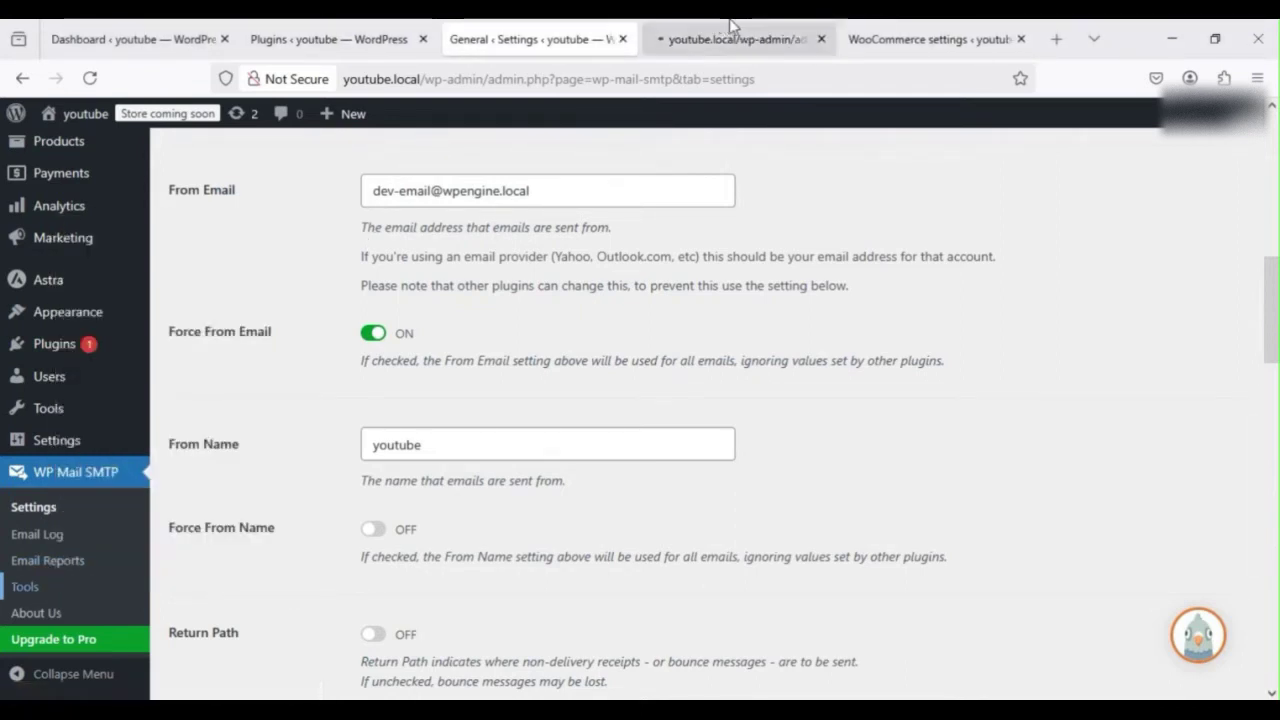
pyautogui.hotkey('ctrl', 'Tab')
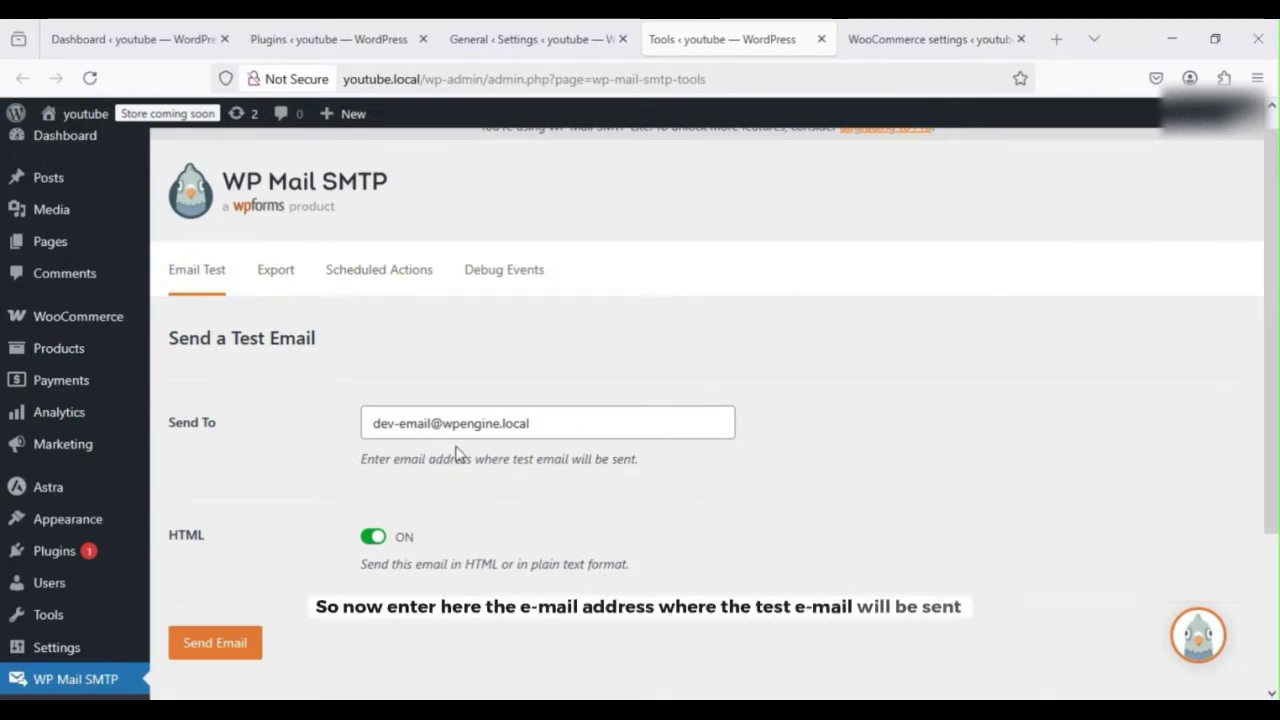
pyautogui.scroll(-1, 506, 677)
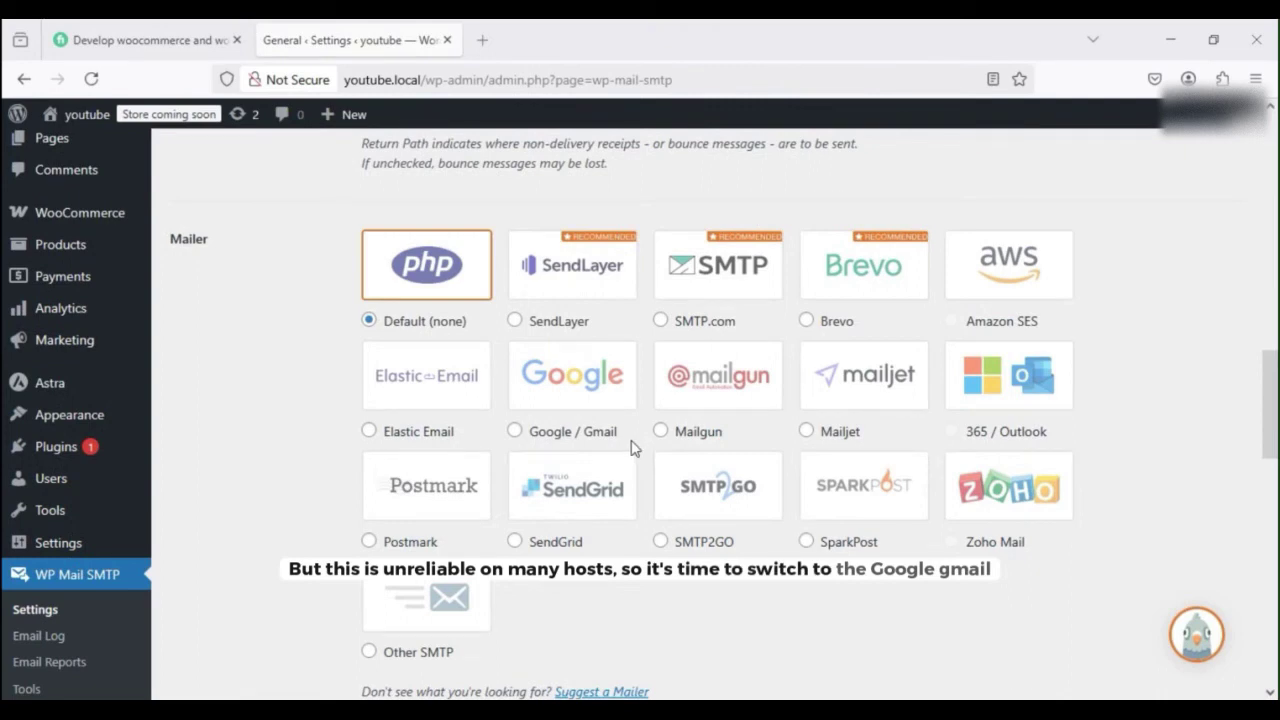
# - Choose Google / Gmail as the WP Mail SMTP mailer and save the settings
pyautogui.click(586, 409)
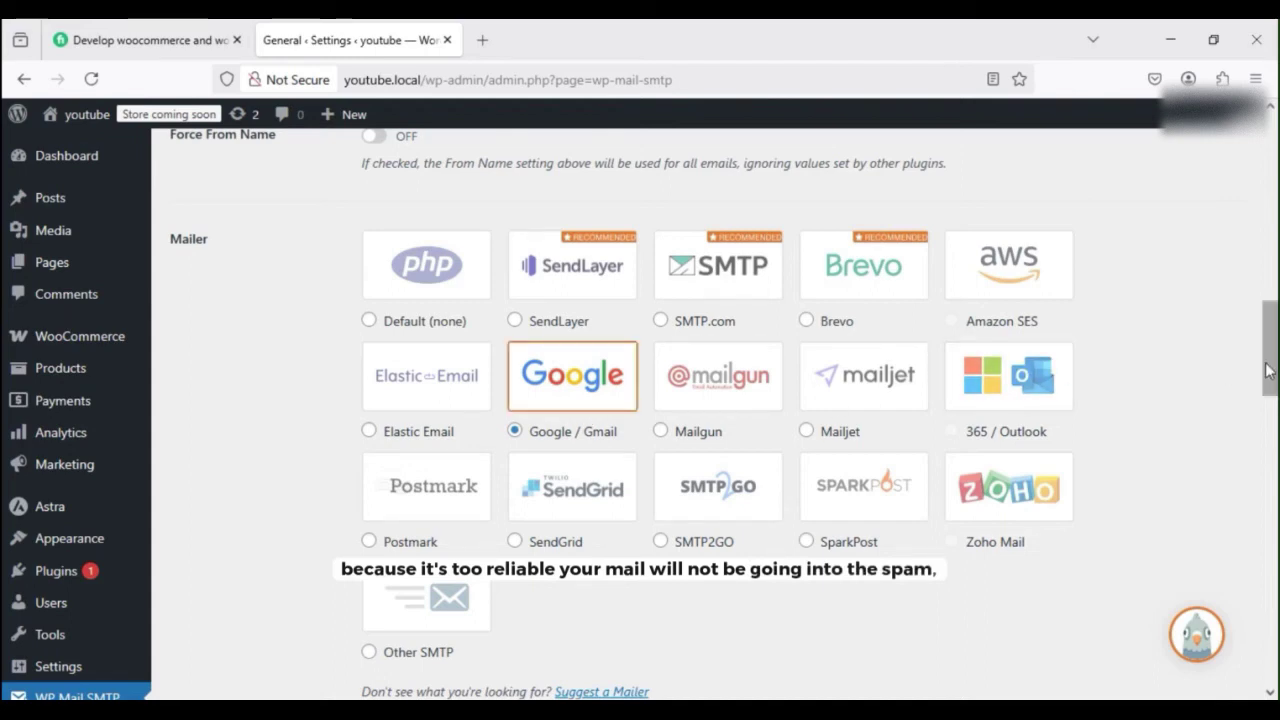
pyautogui.moveTo(1268, 370); pyautogui.dragTo(1275, 497)
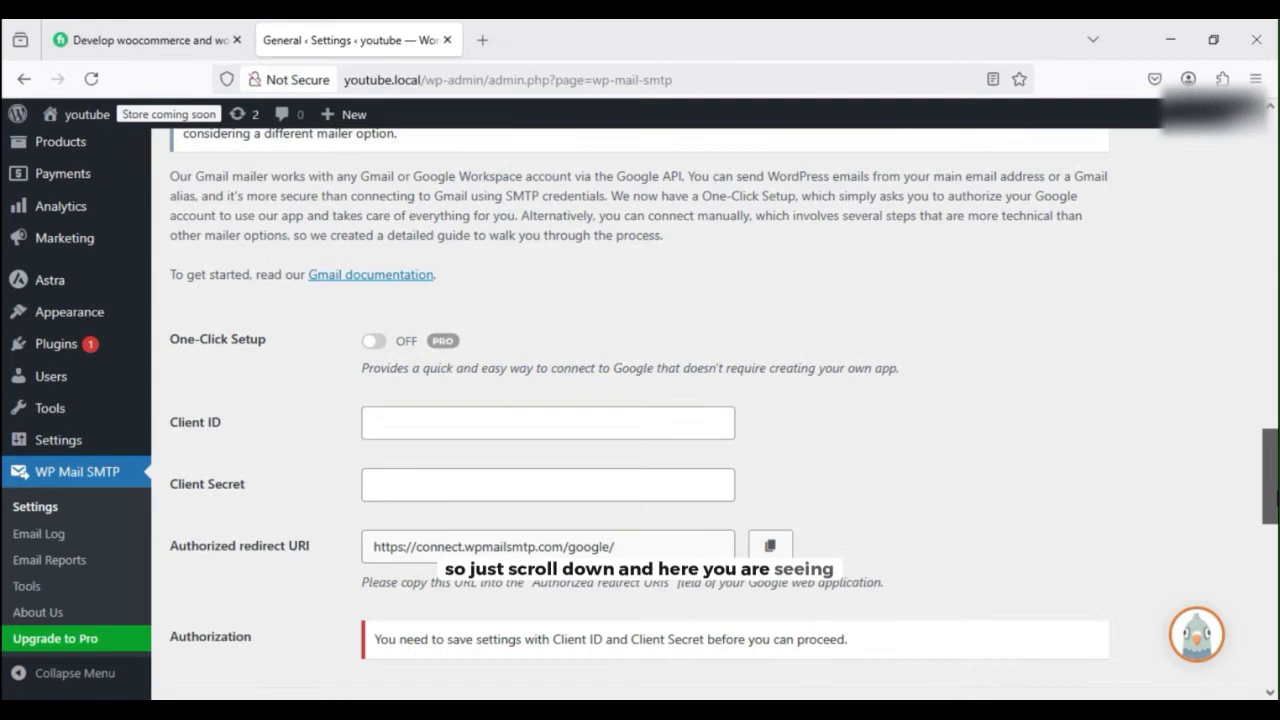
pyautogui.scroll(-1, 433, 403)
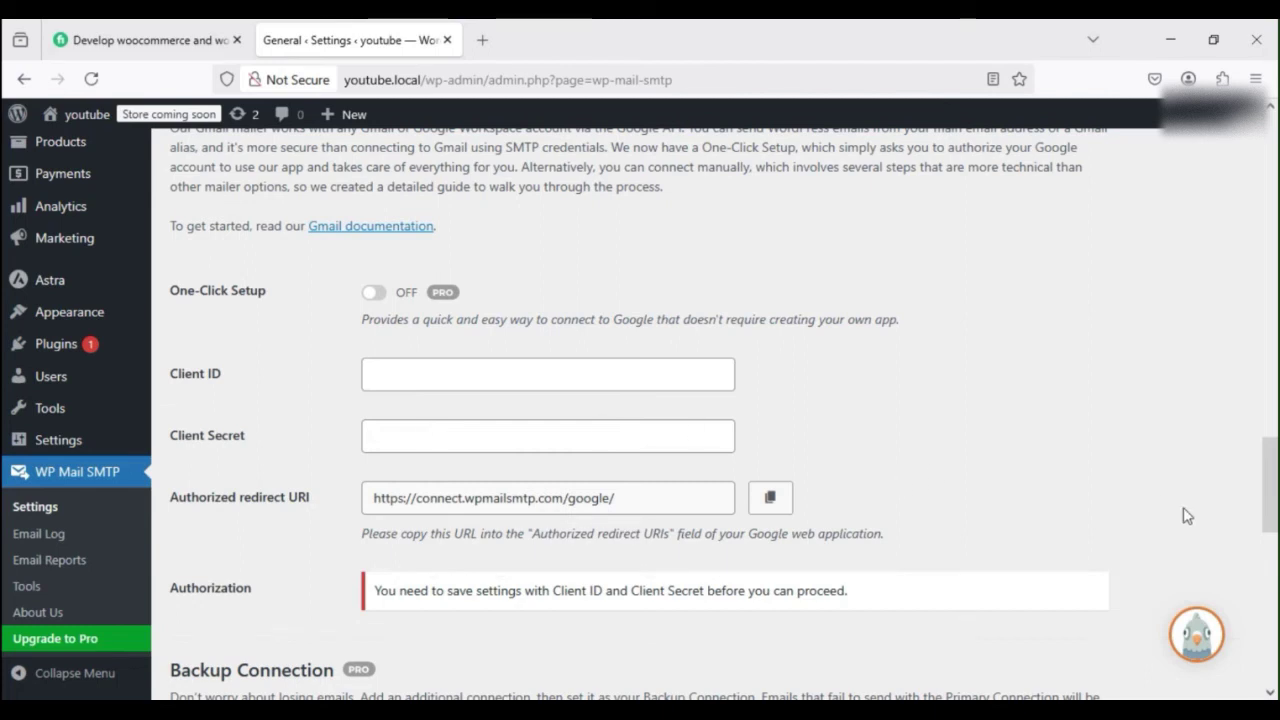
pyautogui.scroll(-1, 545, 415)
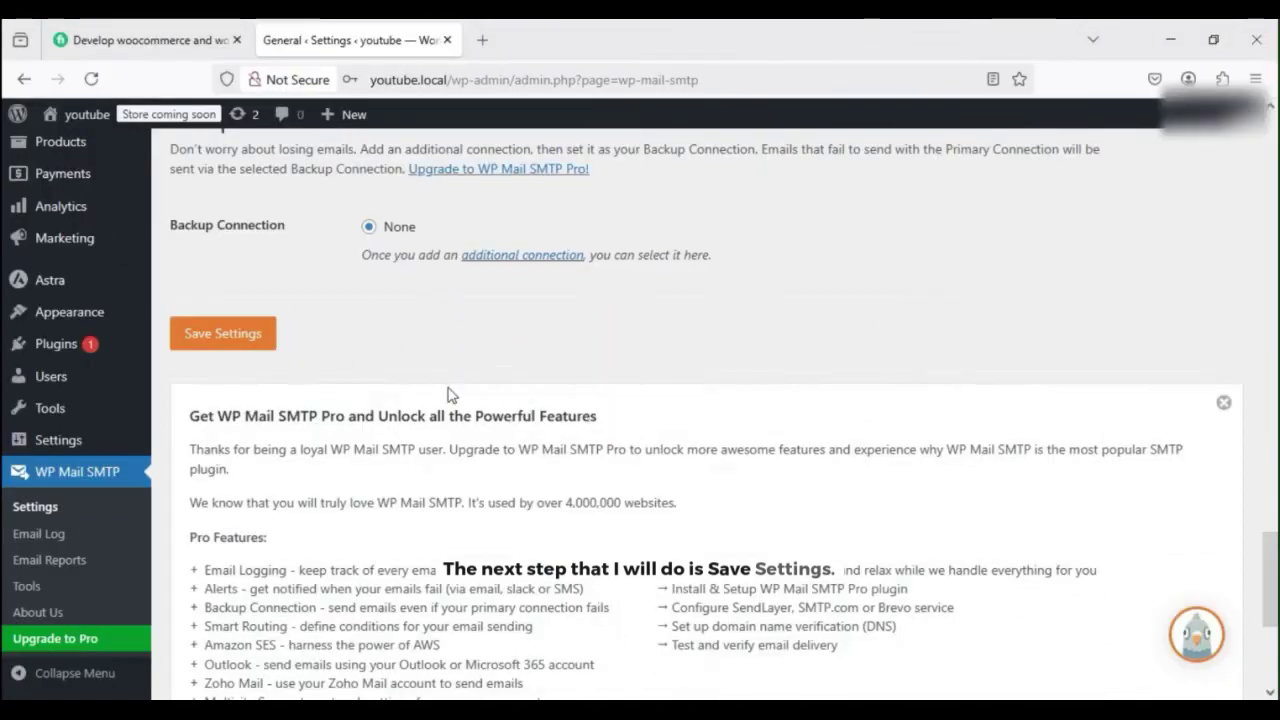
pyautogui.click(225, 335)
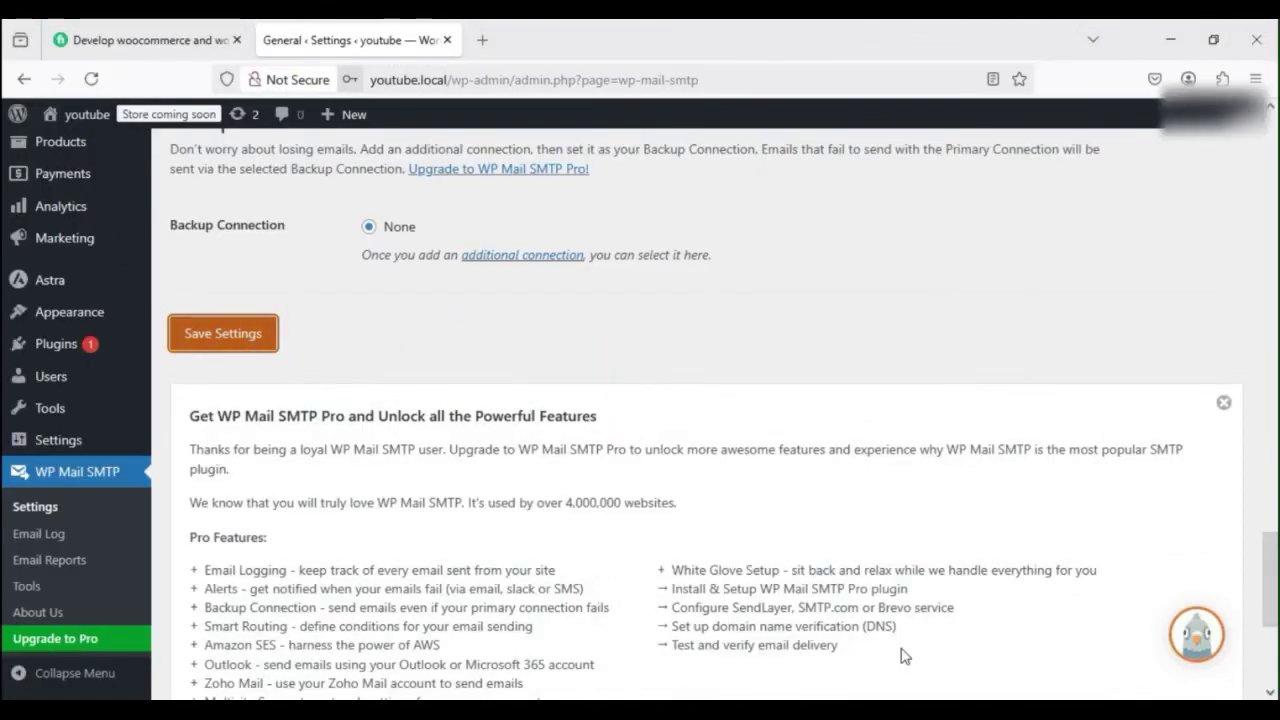
pyautogui.click(517, 279)
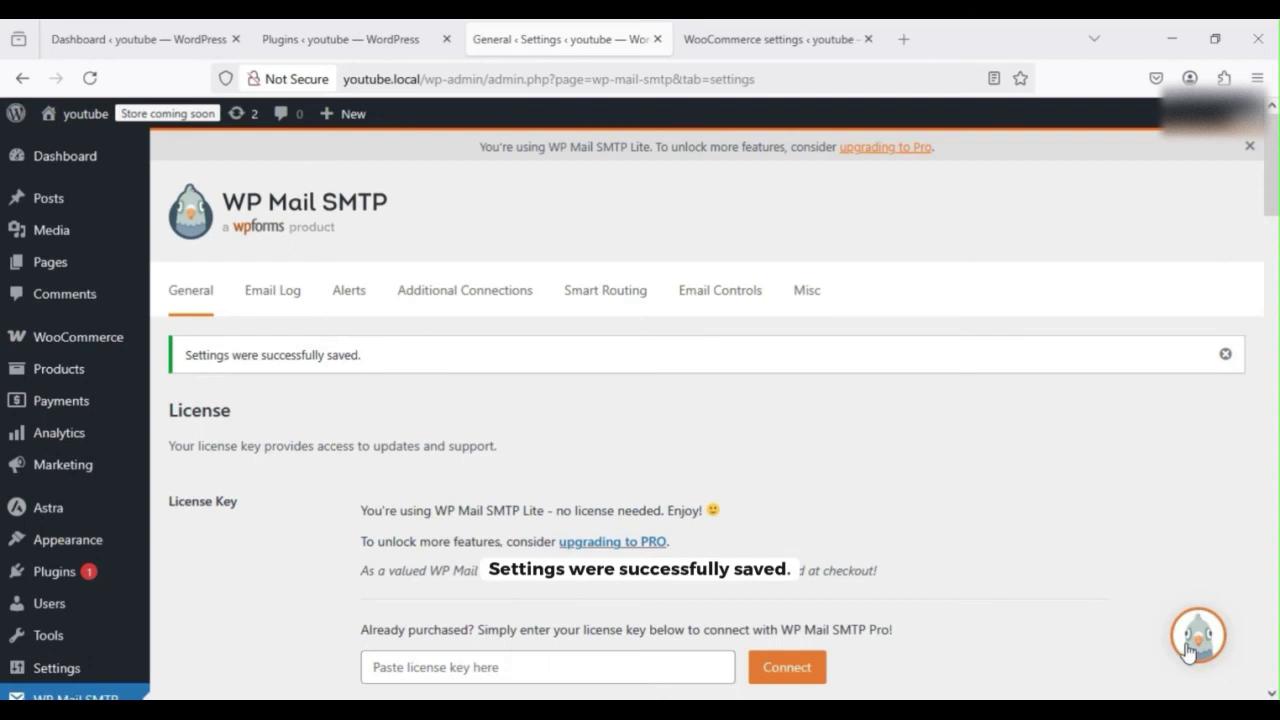
# - Open the WP Mail SMTP Tools page in a new browser tab and examine the Send a Test Email form
pyautogui.scroll(-5, 1270, 215)
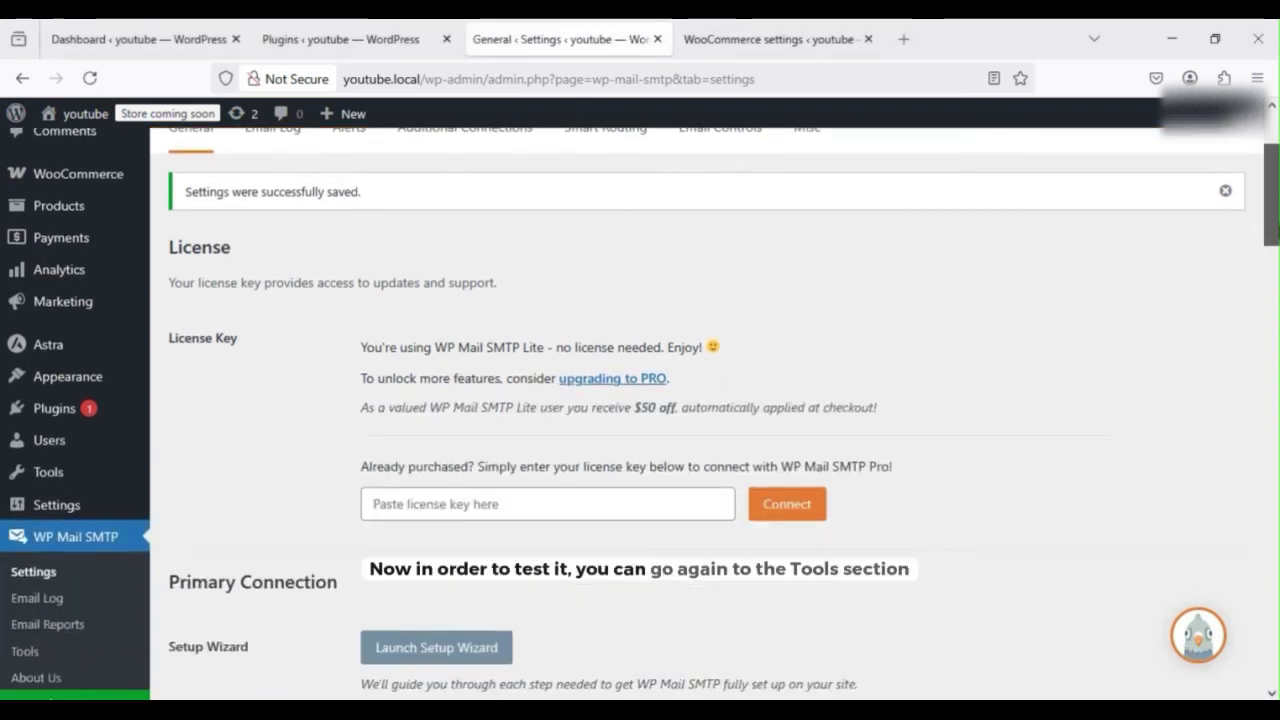
pyautogui.rightClick(50, 597)
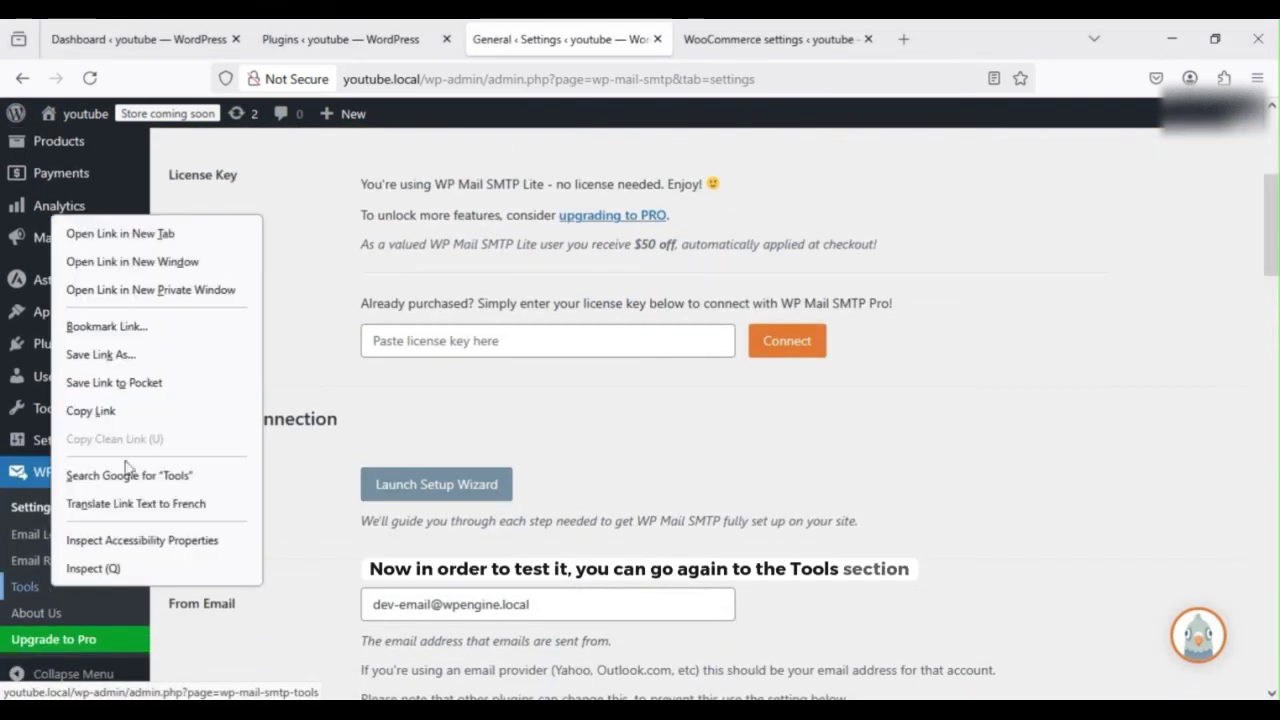
pyautogui.click(160, 232)
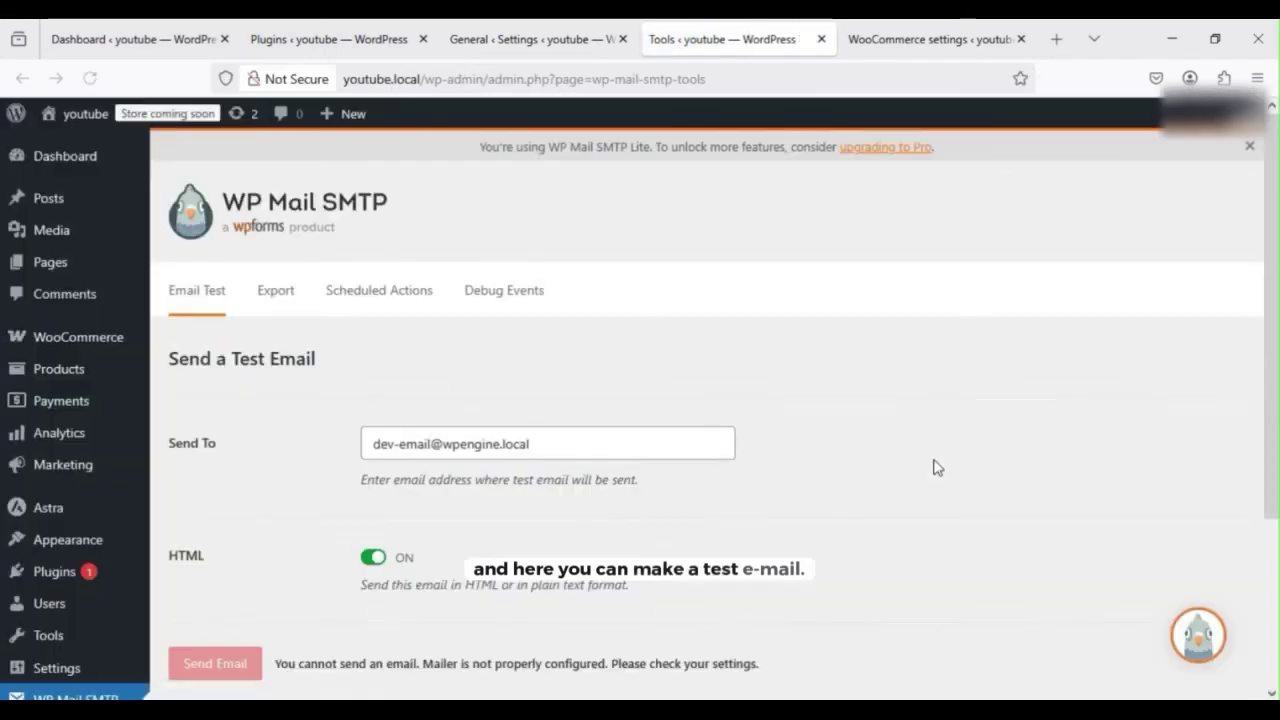
pyautogui.scroll(-3, 934, 466)
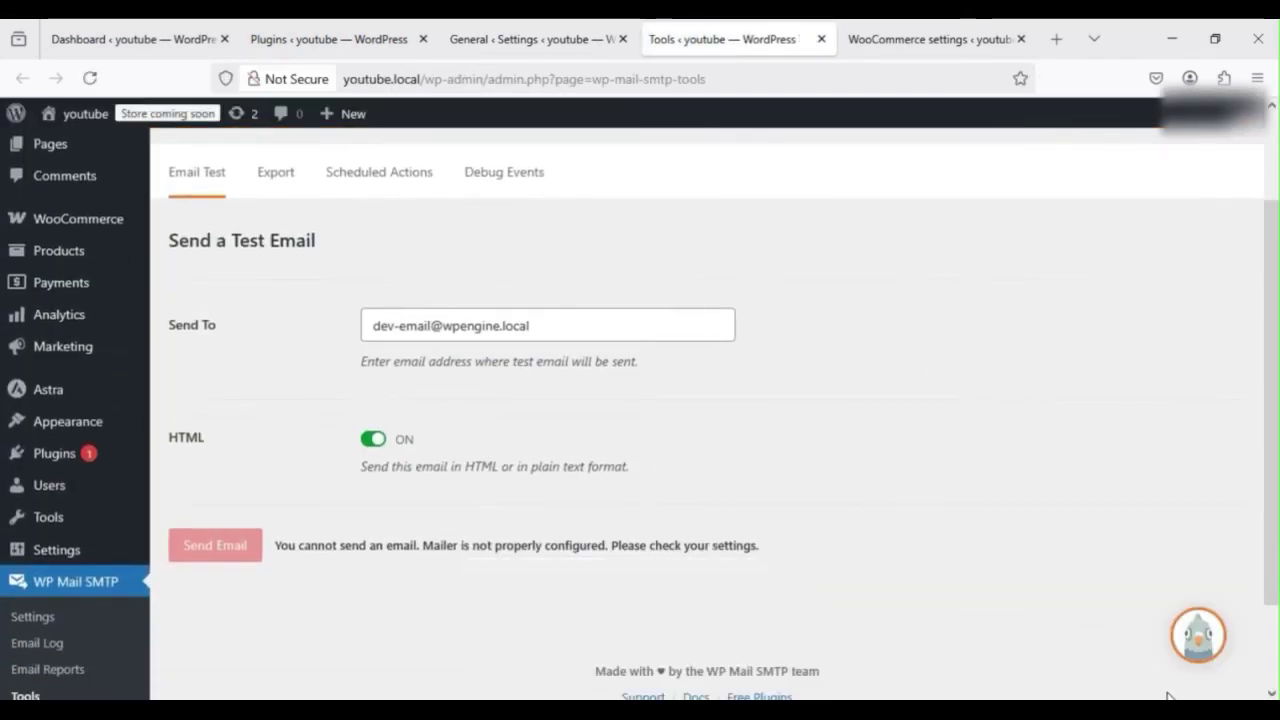